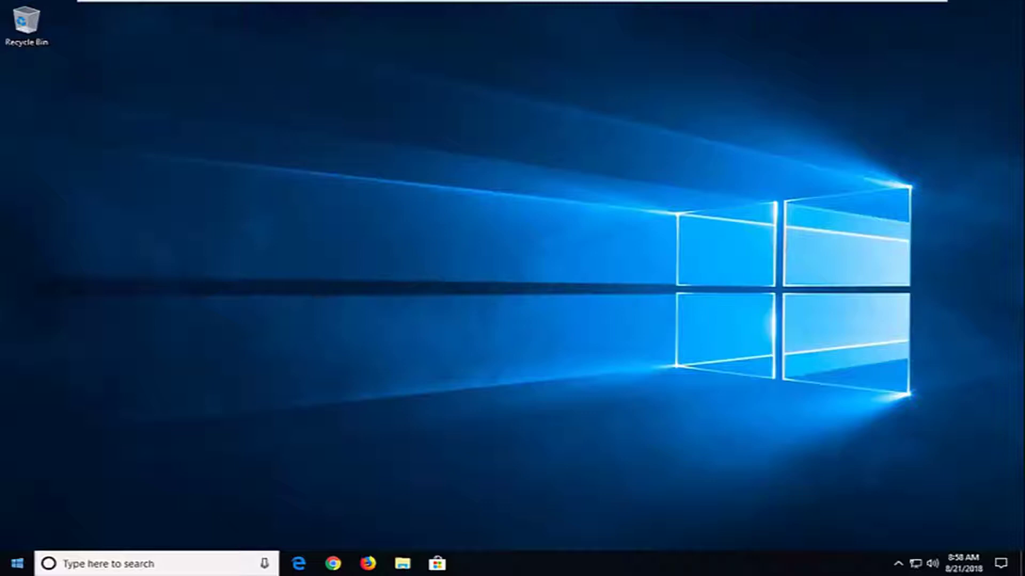
Search 'services' from the Start menu and launch the Services console.
click(21, 564)
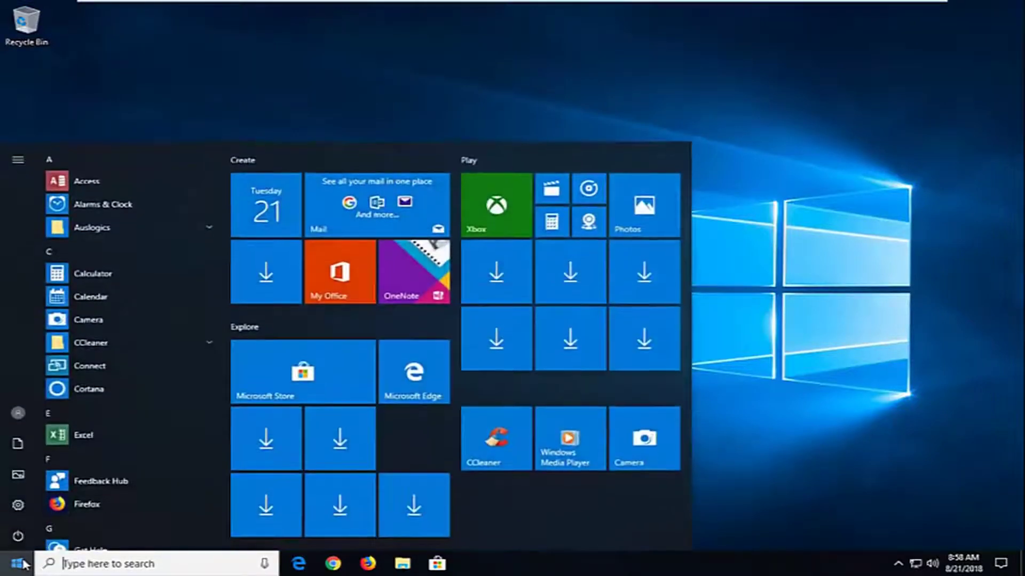
text(services)
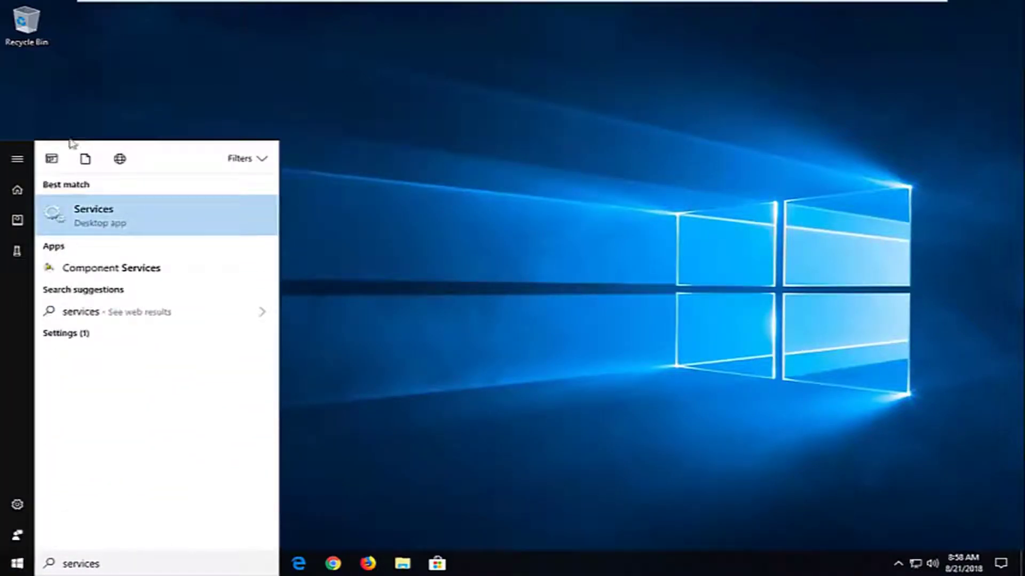
click(114, 224)
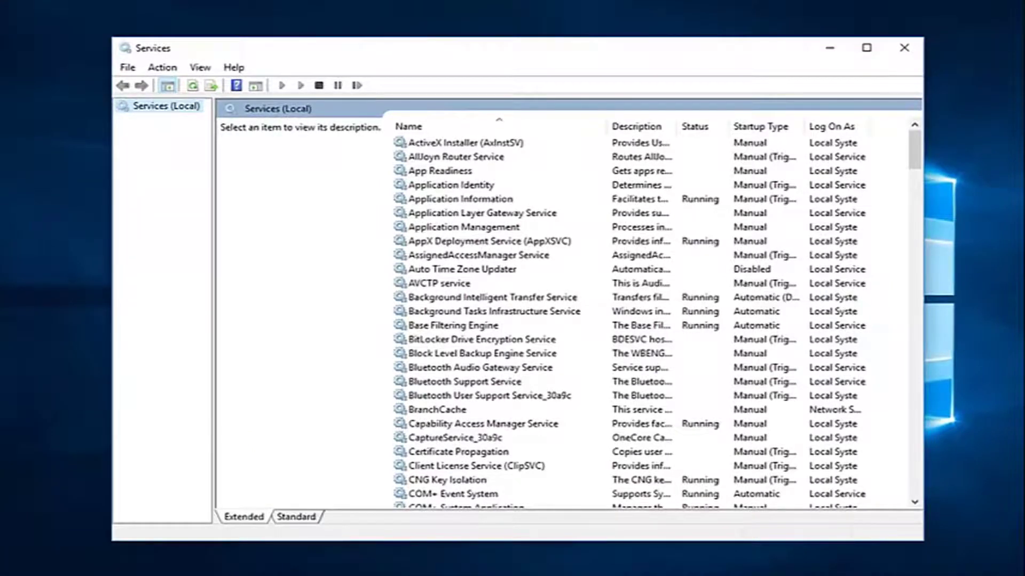
Switch Background Intelligent Transfer Service from Automatic (Delayed Start) to Automatic startup and save.
click(473, 300)
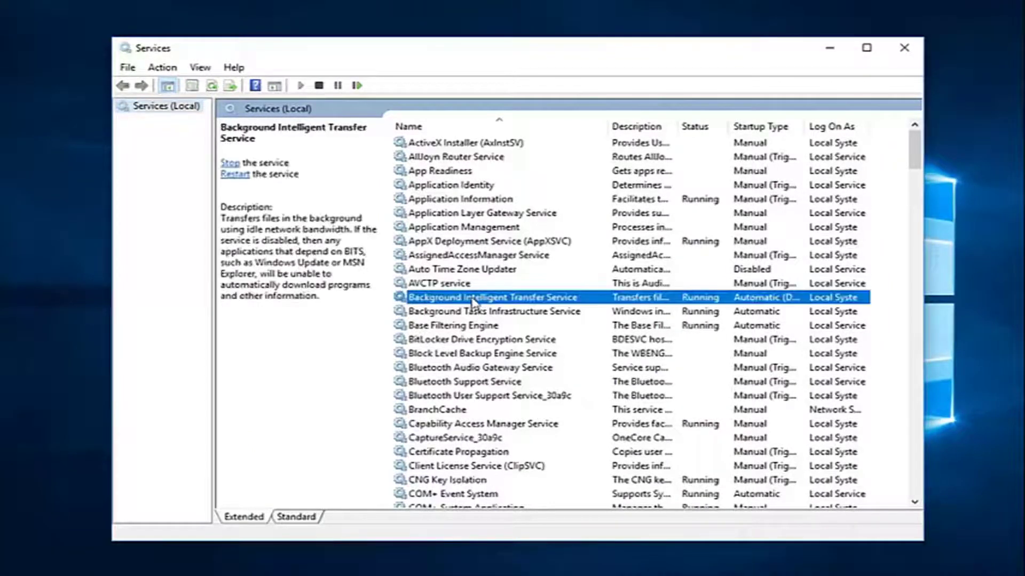
double_click(477, 301)
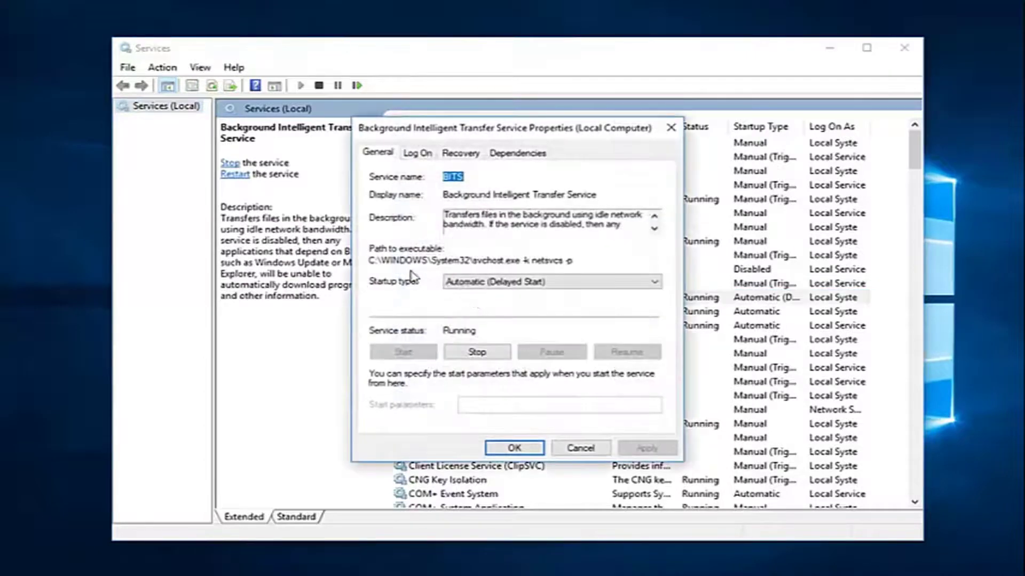
click(613, 287)
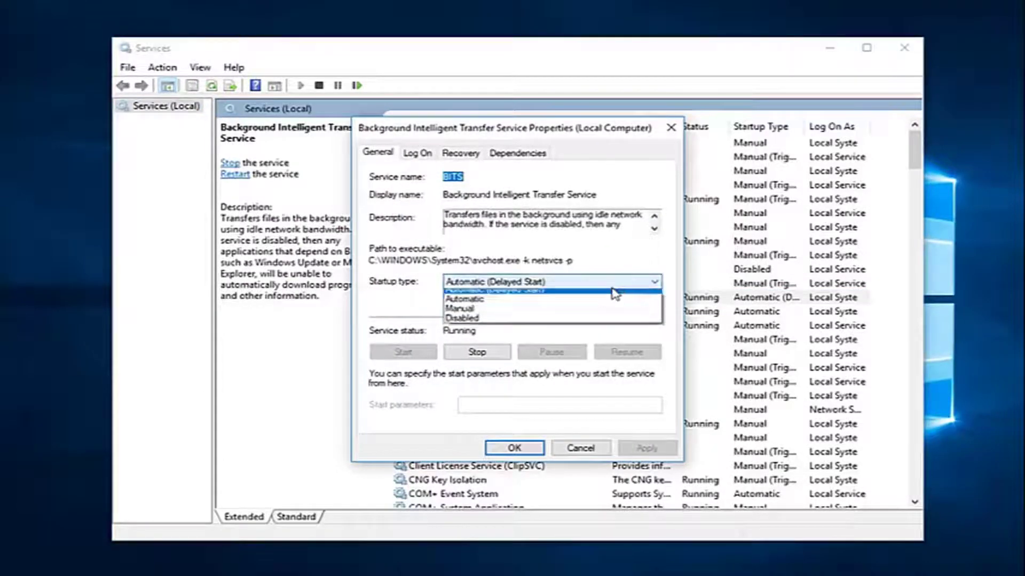
click(467, 305)
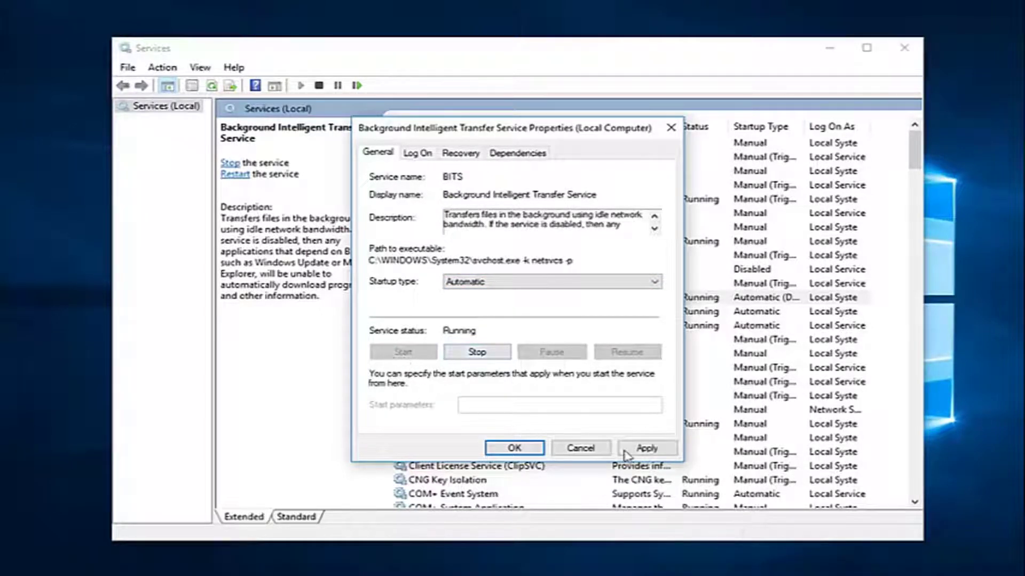
click(645, 448)
click(514, 448)
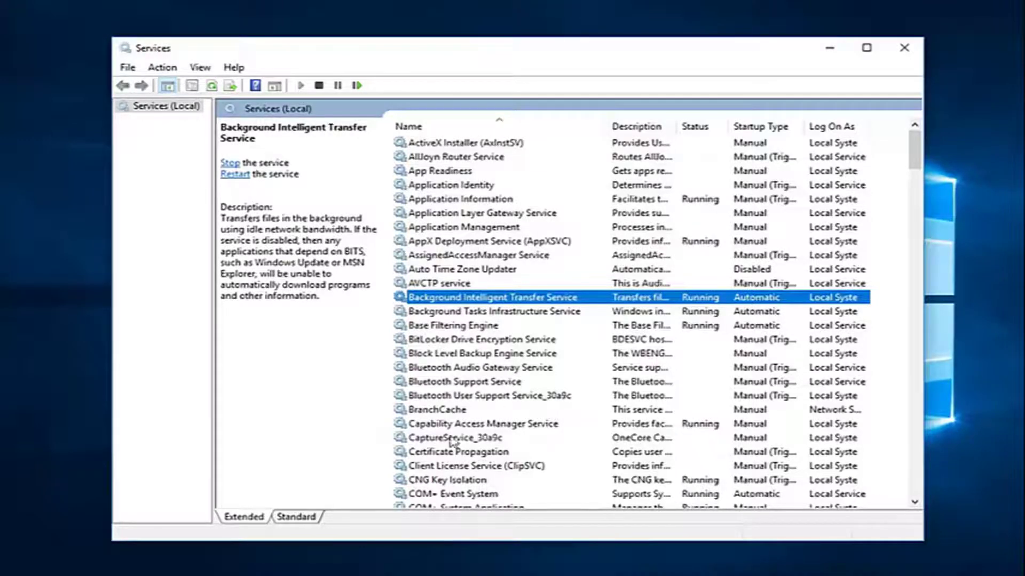
Set Cryptographic Services startup type to Automatic in its properties and confirm with Apply and OK.
scroll(451, 440, down, 2)
scroll(451, 441, down, 2)
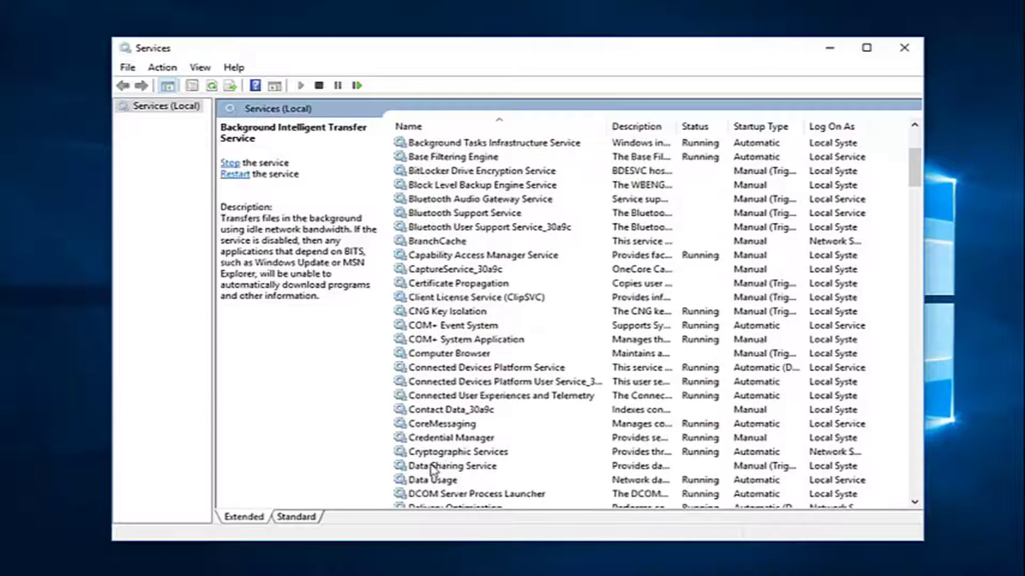
click(450, 453)
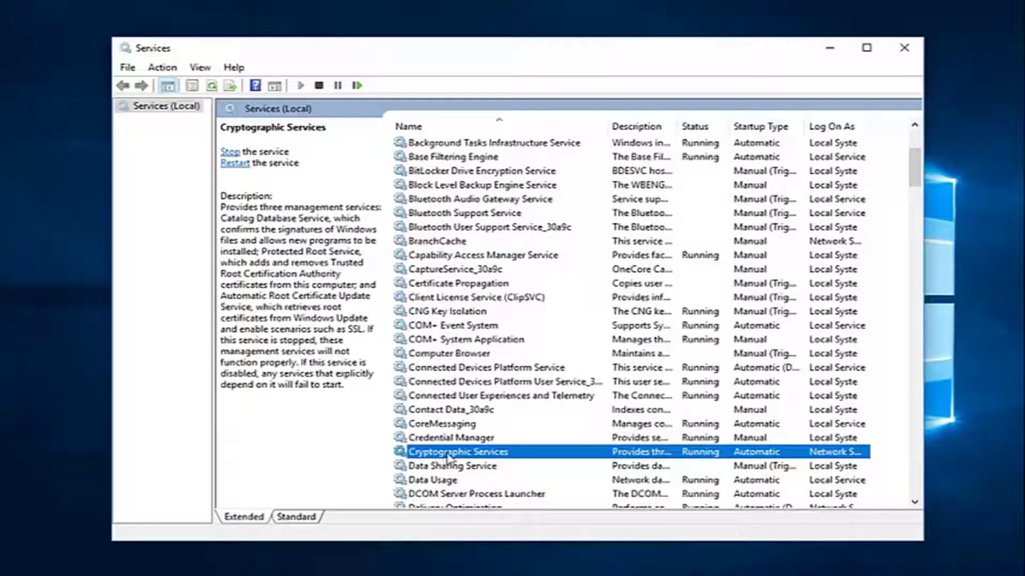
double_click(458, 456)
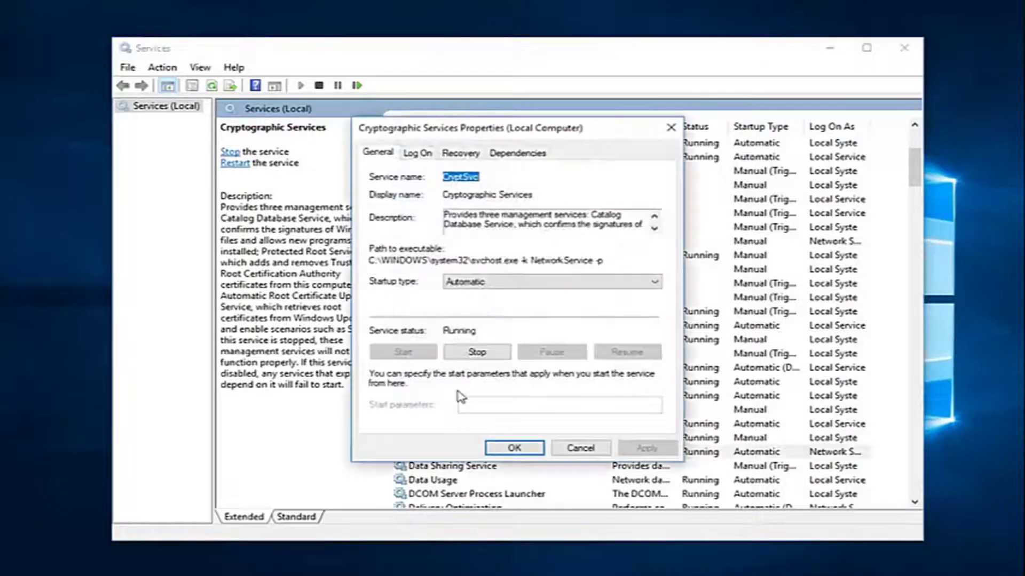
click(472, 290)
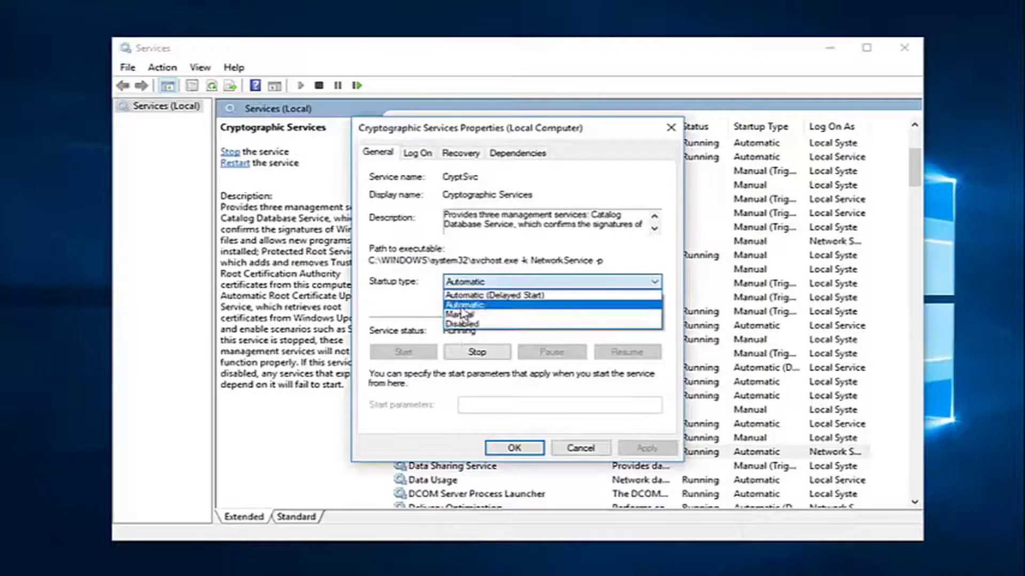
click(470, 306)
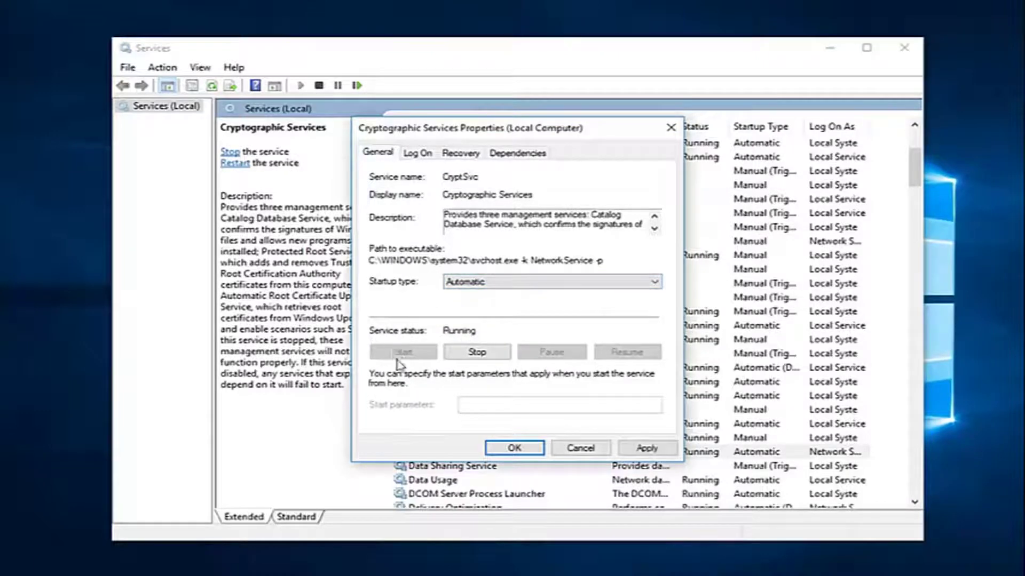
click(642, 446)
click(514, 448)
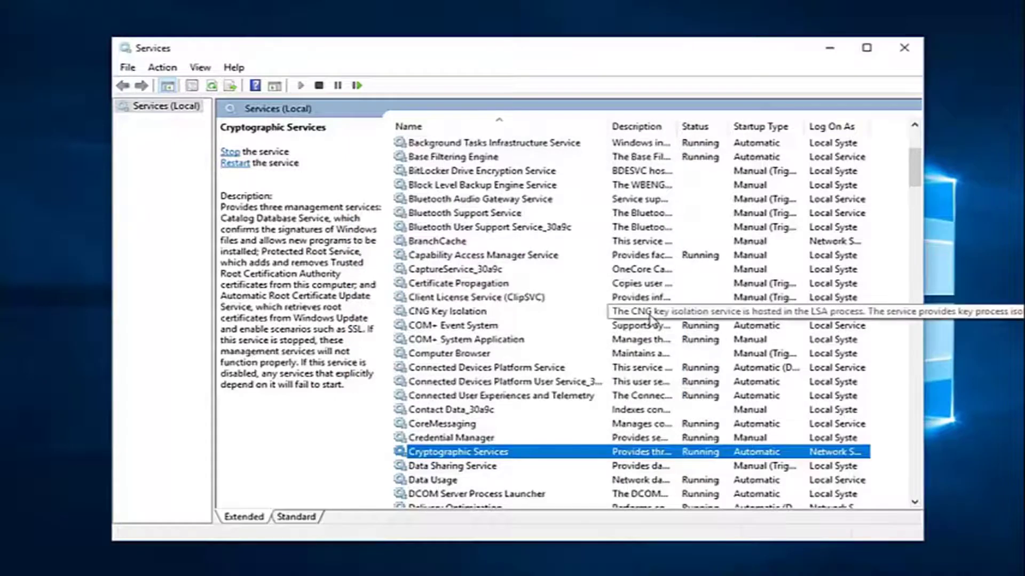
Change Windows Update startup type from Manual to Automatic in its properties and save.
scroll(654, 322, down, 15)
scroll(681, 354, down, 20)
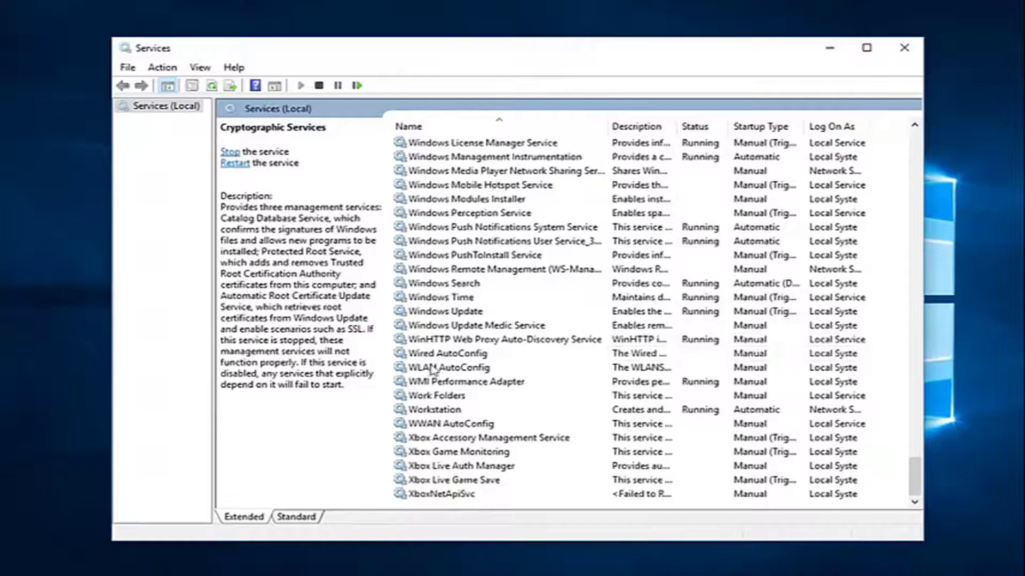
click(439, 317)
double_click(439, 315)
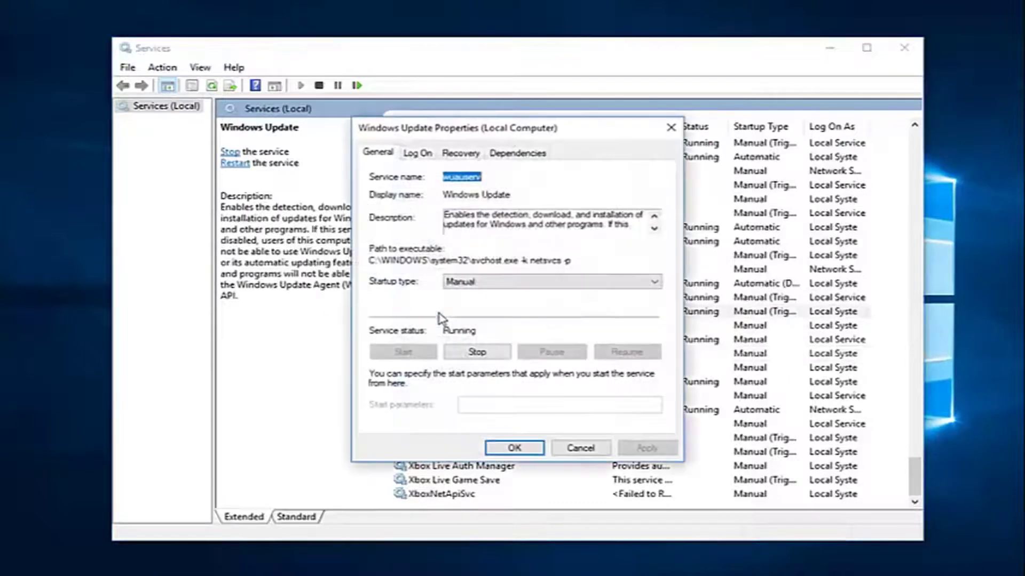
click(466, 283)
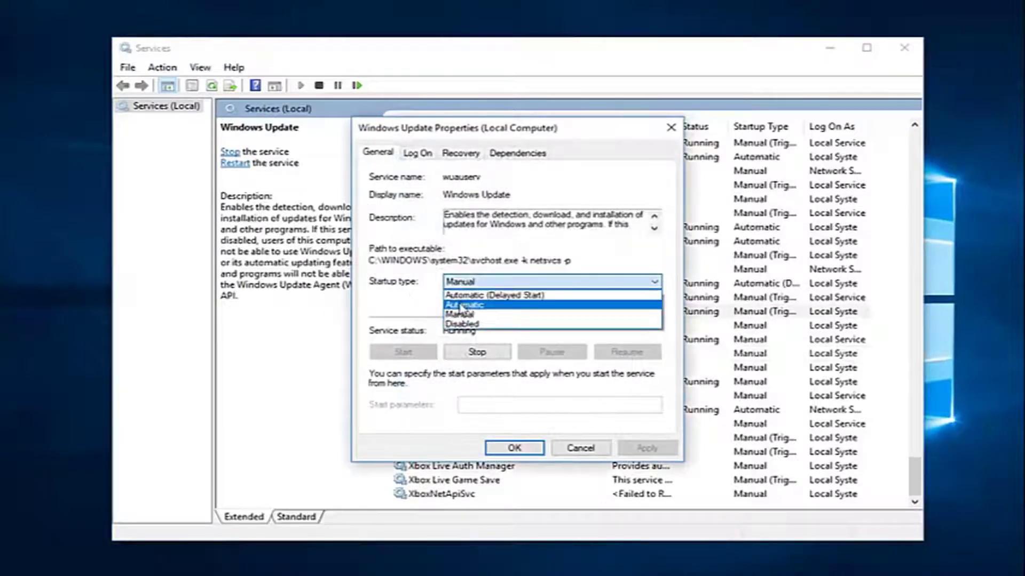
click(459, 303)
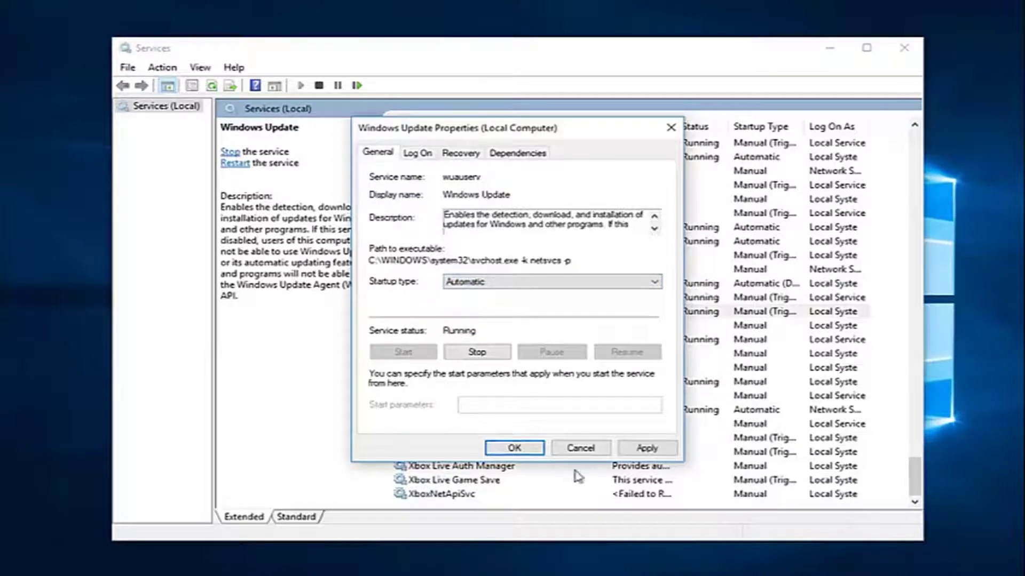
click(647, 448)
click(514, 448)
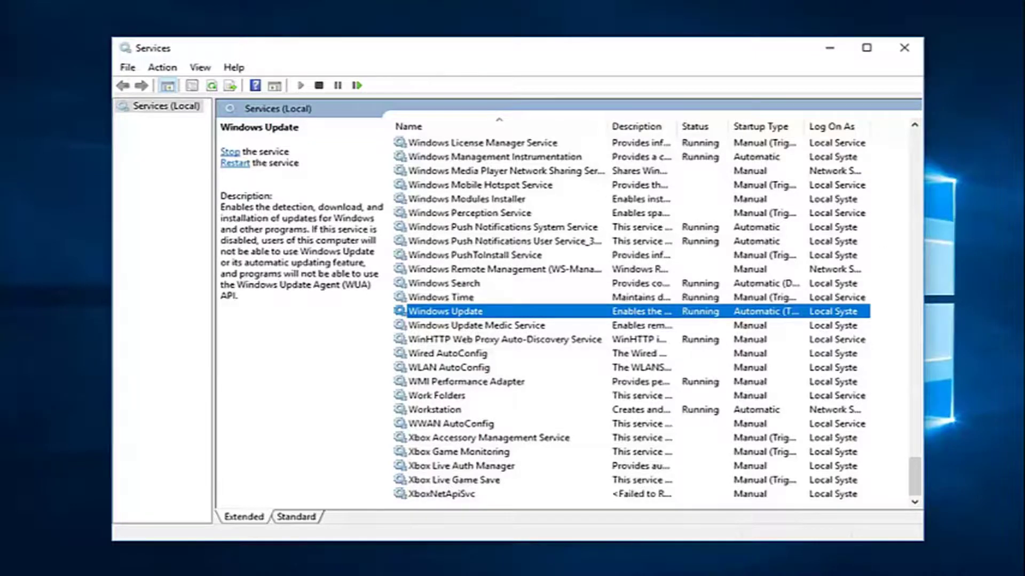
Close Services and start Command Prompt as administrator from a 'cmd' search, approving UAC.
click(894, 55)
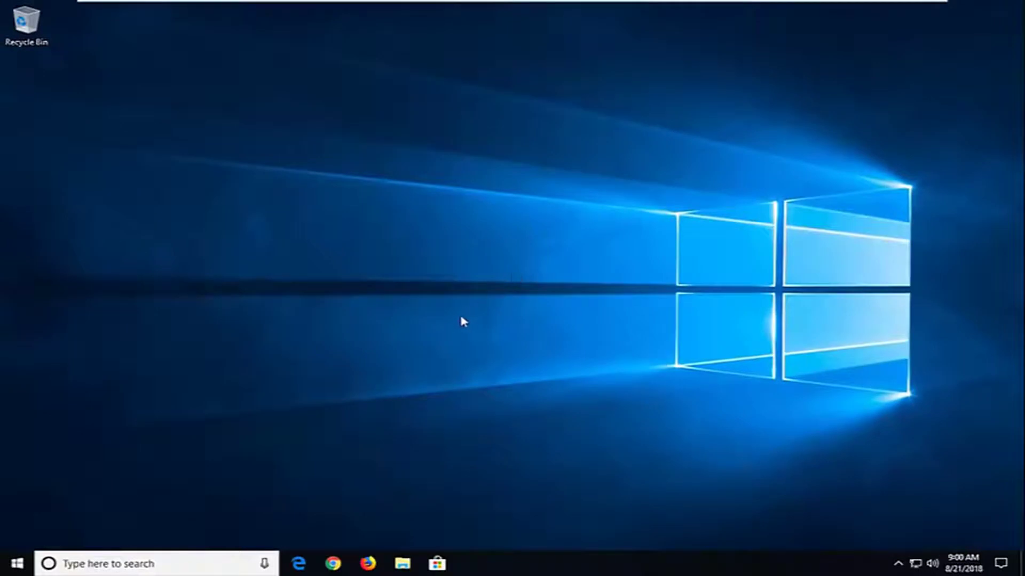
click(13, 567)
text(cmd)
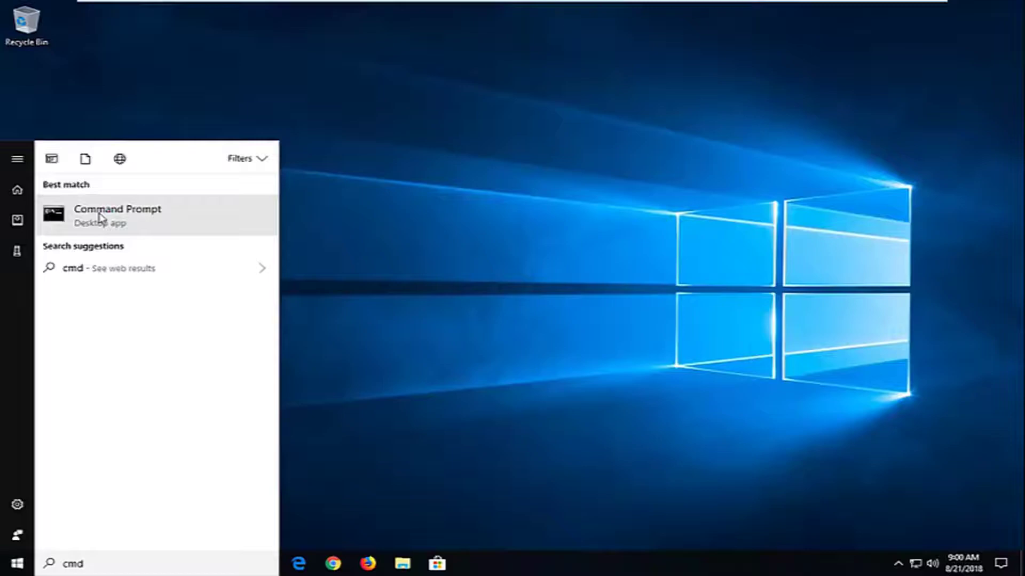
right_click(99, 214)
click(160, 228)
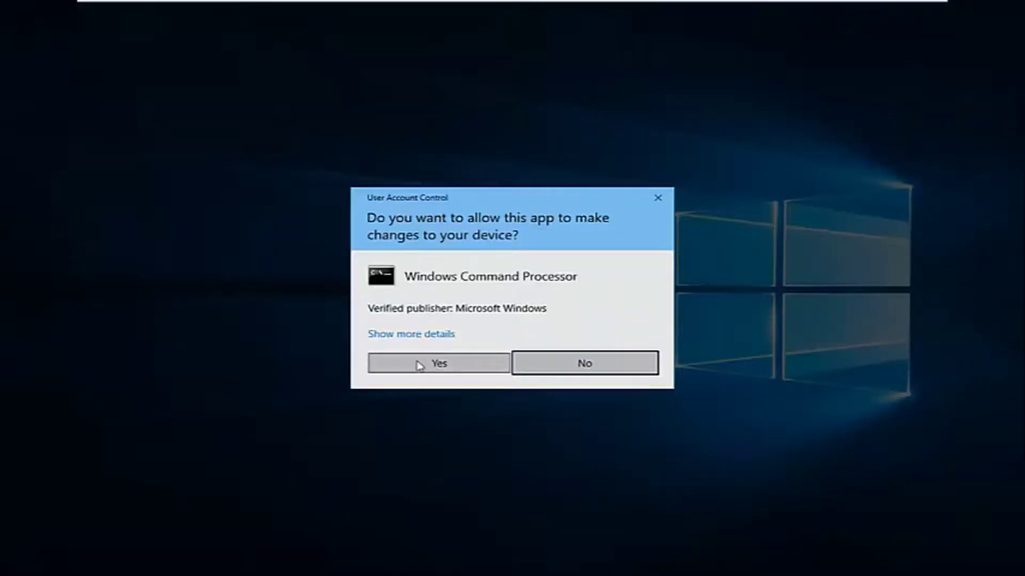
click(419, 364)
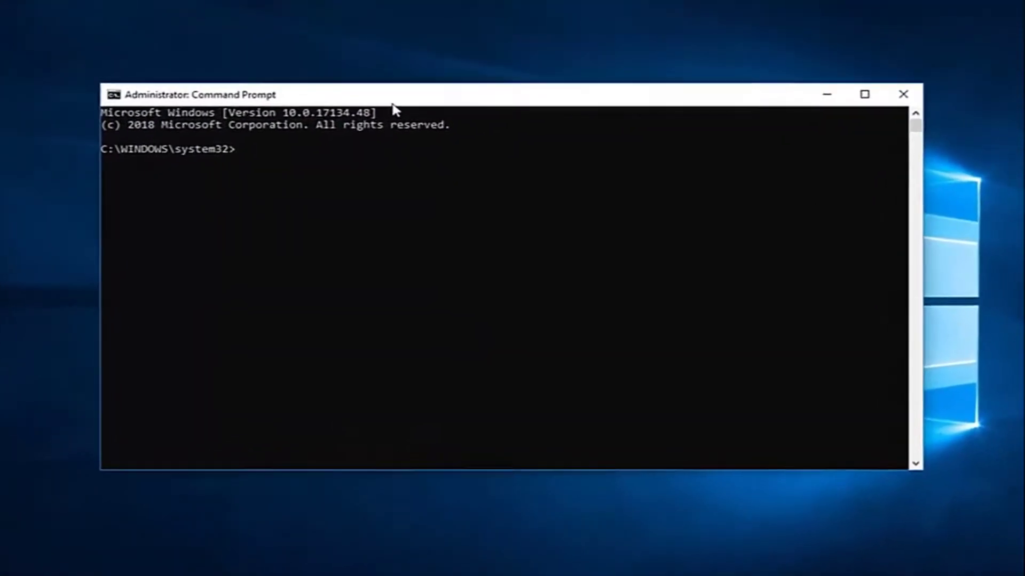
Run 'ipconfig /flushdns' to clear the DNS resolver cache.
text(ipconfig)
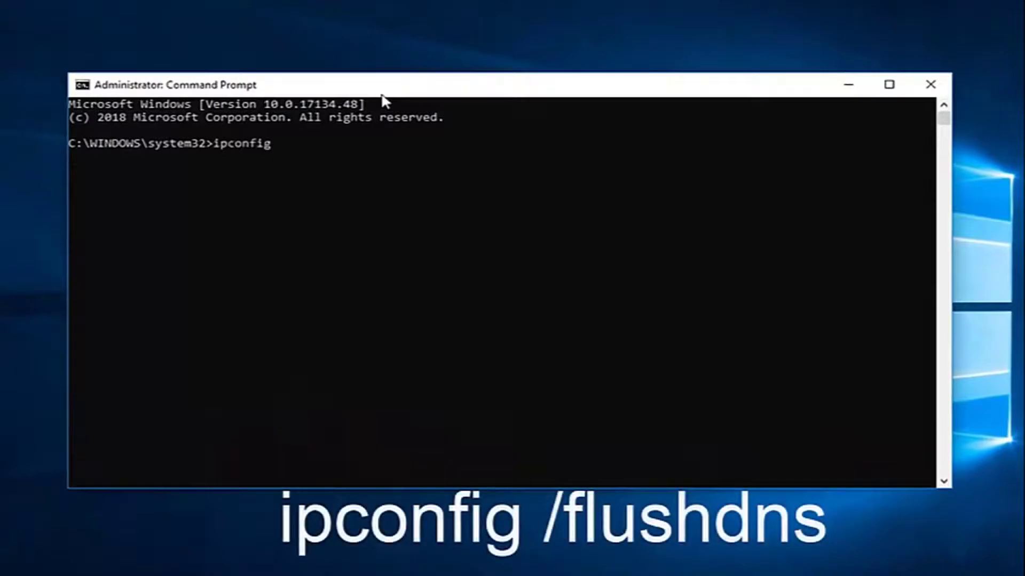
text( /flushdns)
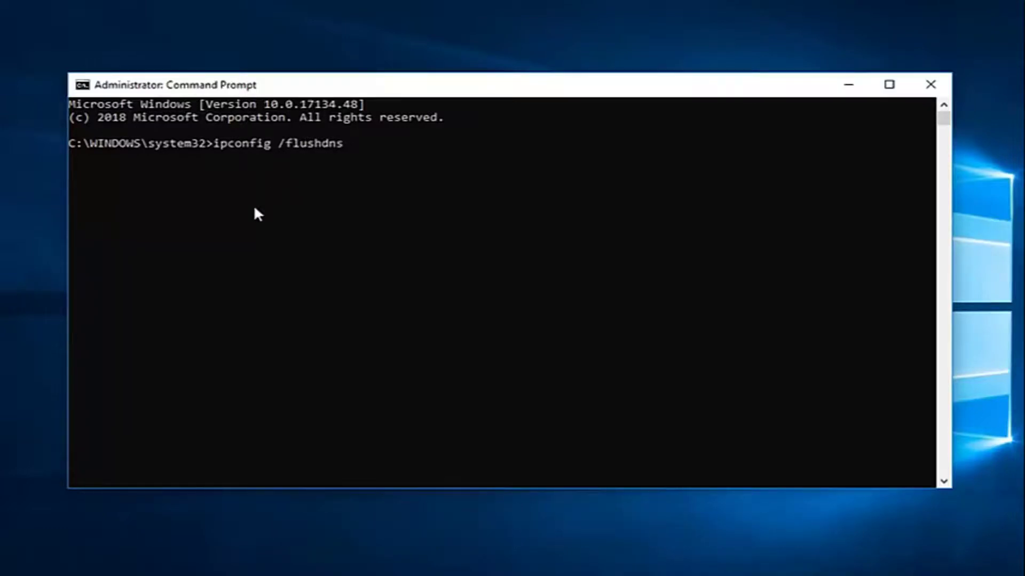
key(Return)
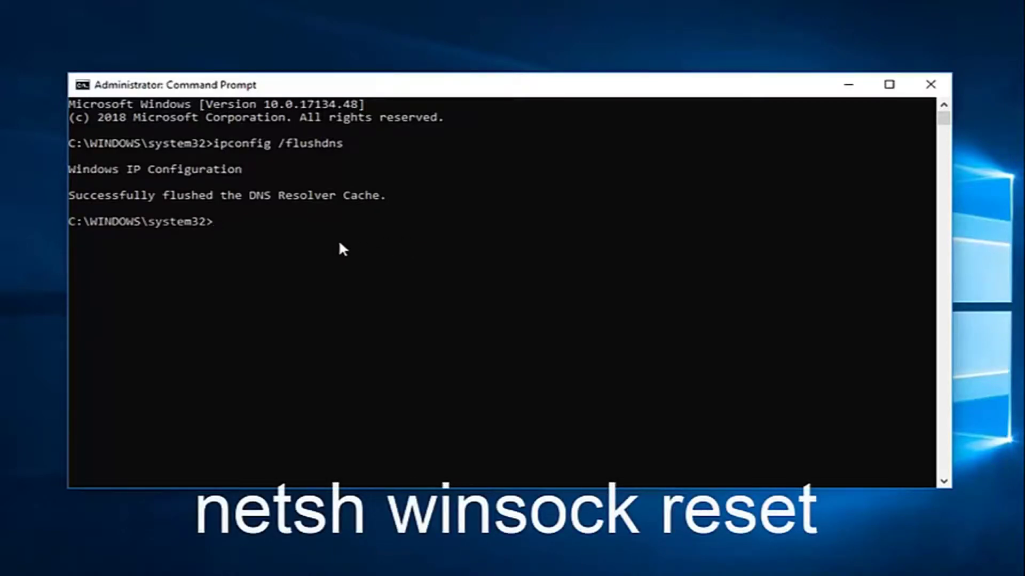
Run 'netsh winsock reset' to reset the Winsock catalog.
text(netsh winsock r)
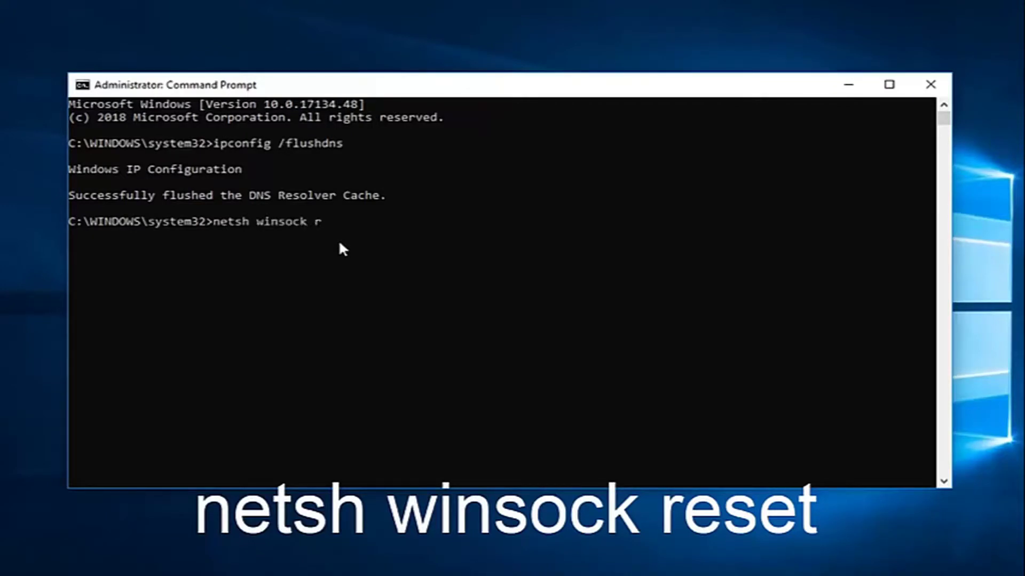
text(eset)
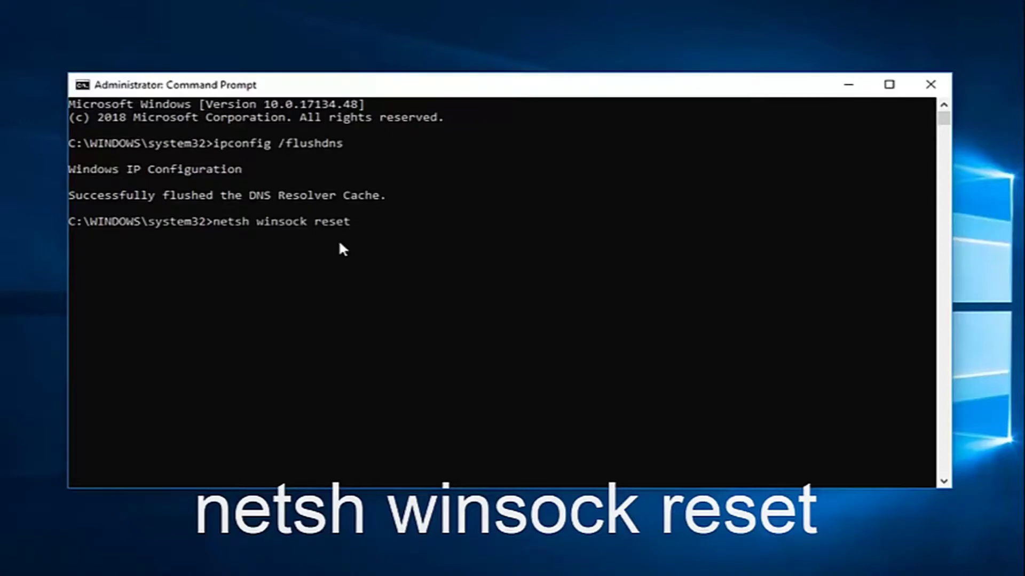
key(Return)
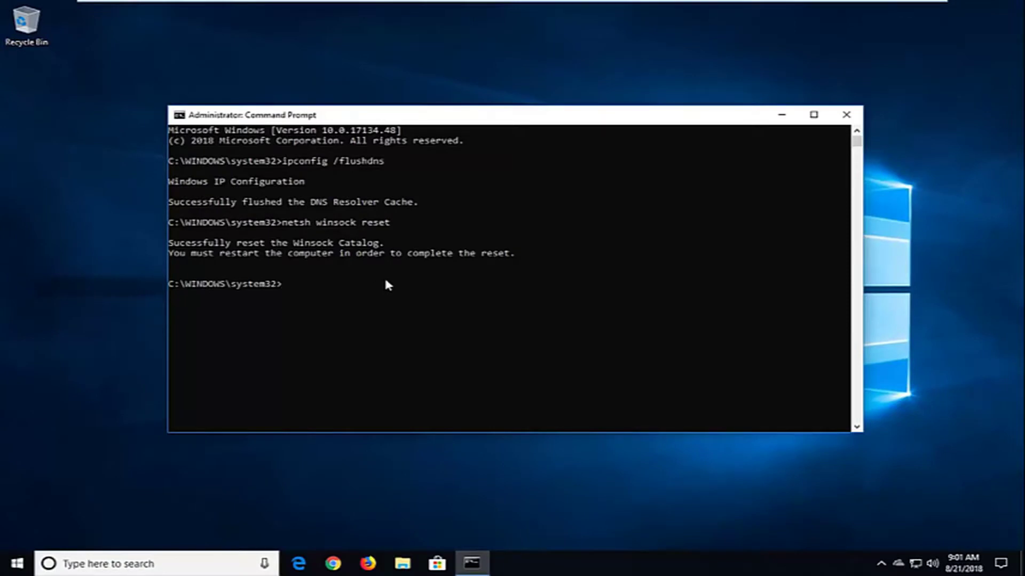
Close the administrator Command Prompt window.
click(846, 114)
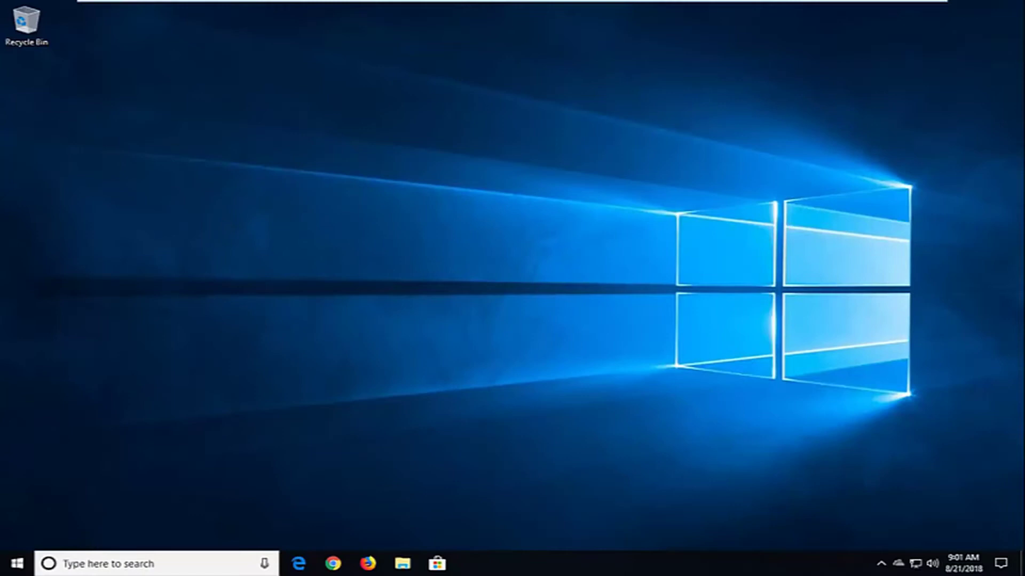